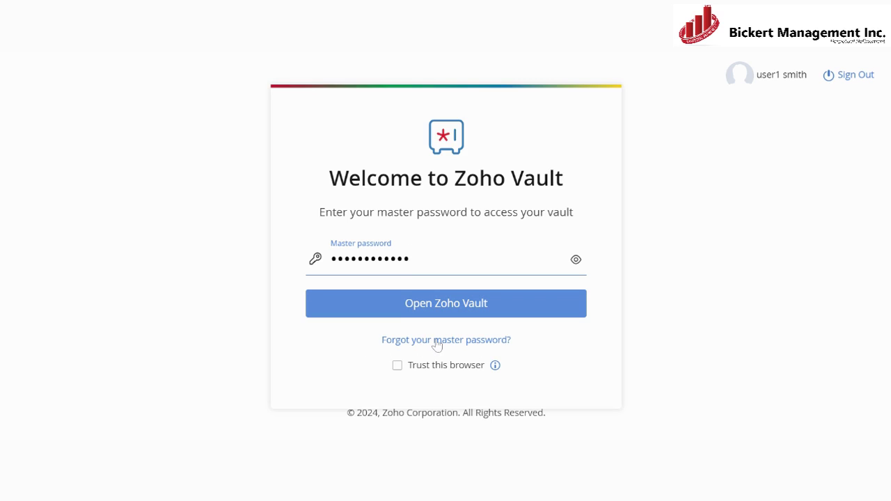
- Unlock the vault and bring up the Quick Add menu of new item types
left_click(443, 311)
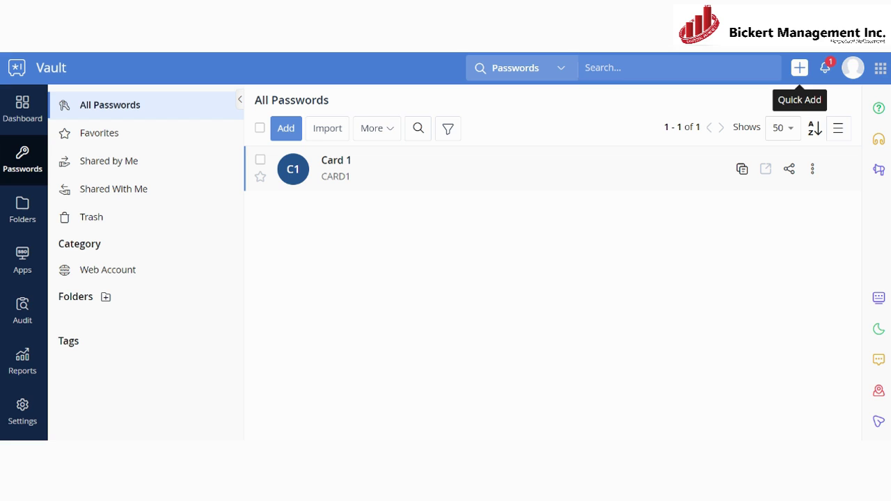
left_click(800, 69)
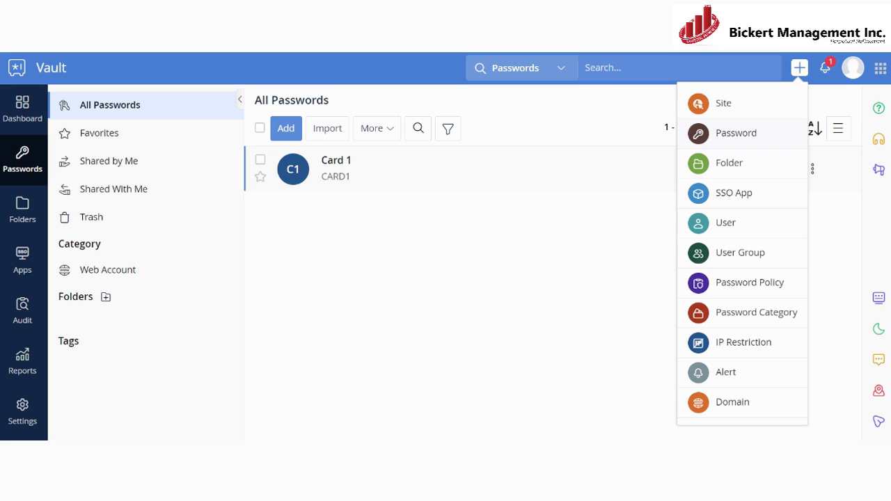
- Start a new Password entry and browse the category list, keeping Web Account
left_click(753, 139)
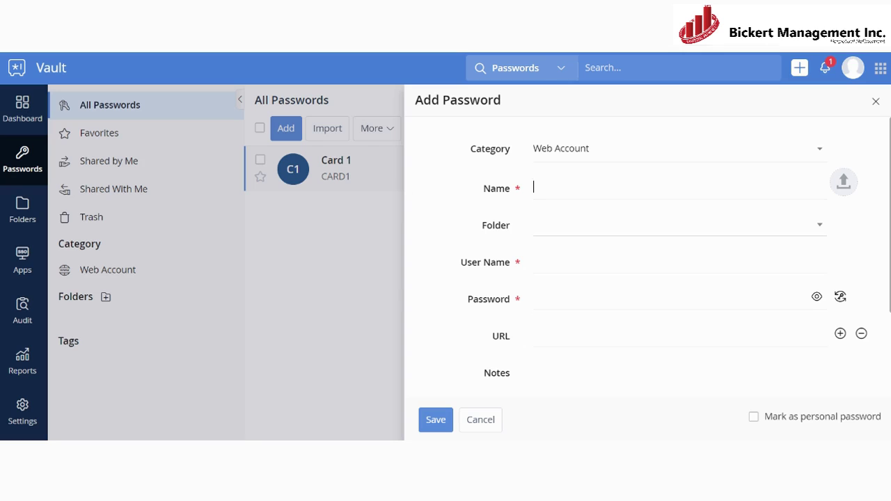
left_click(620, 153)
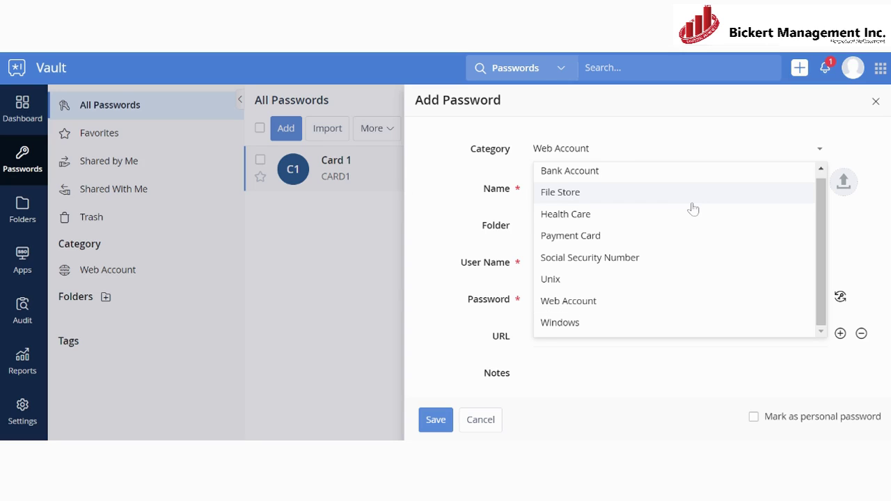
scroll(617, 183, "up", 1)
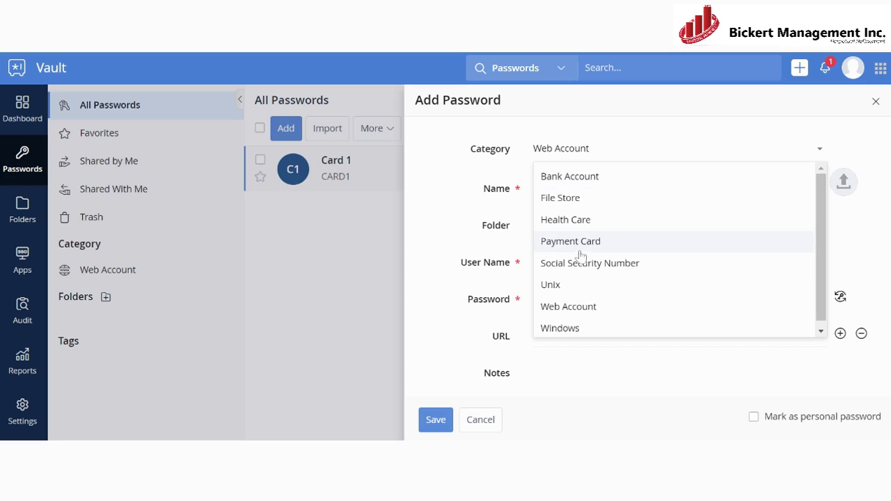
left_click(498, 174)
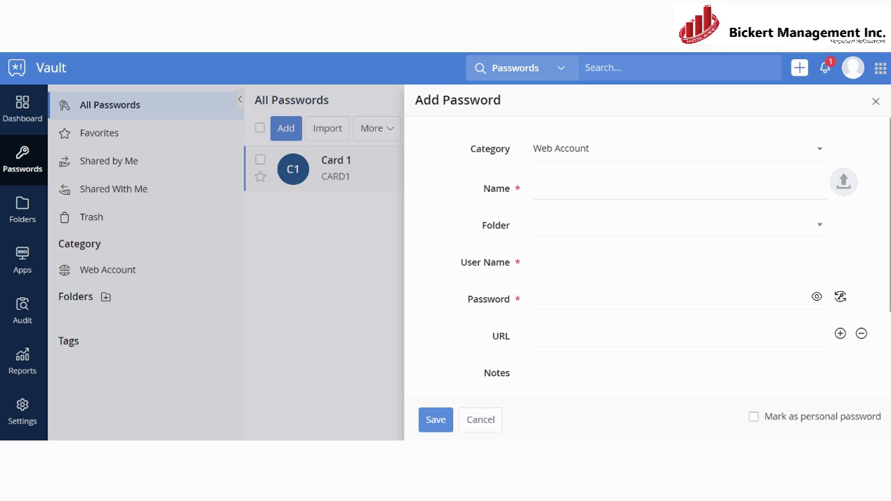
left_click(532, 198)
- Look through the Folder list and User Name field, then reopen the category list
left_click(551, 231)
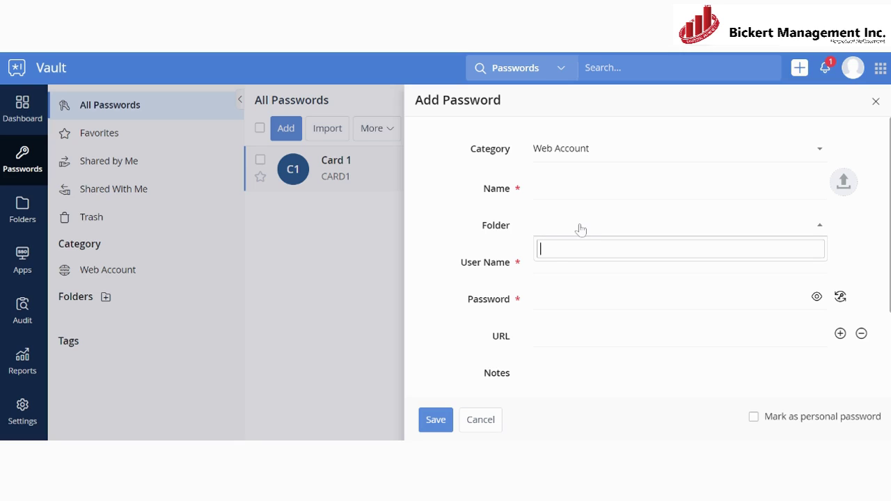
left_click(571, 242)
left_click(563, 225)
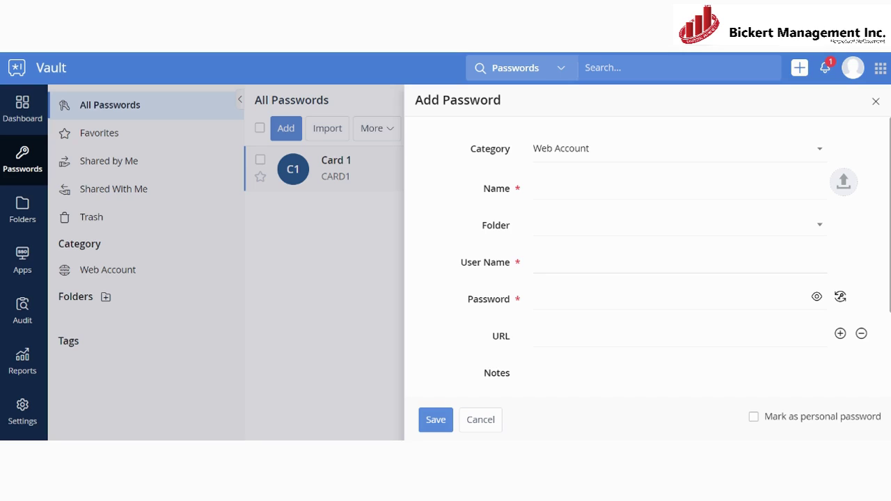
left_click(502, 270)
left_click(585, 148)
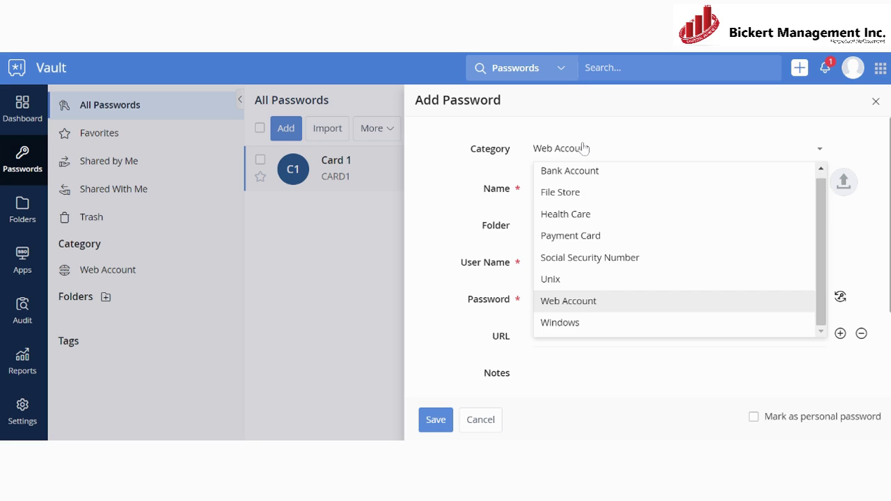
- Switch the category to Payment Card and try its Name on Card and Security Code fields
left_click(577, 236)
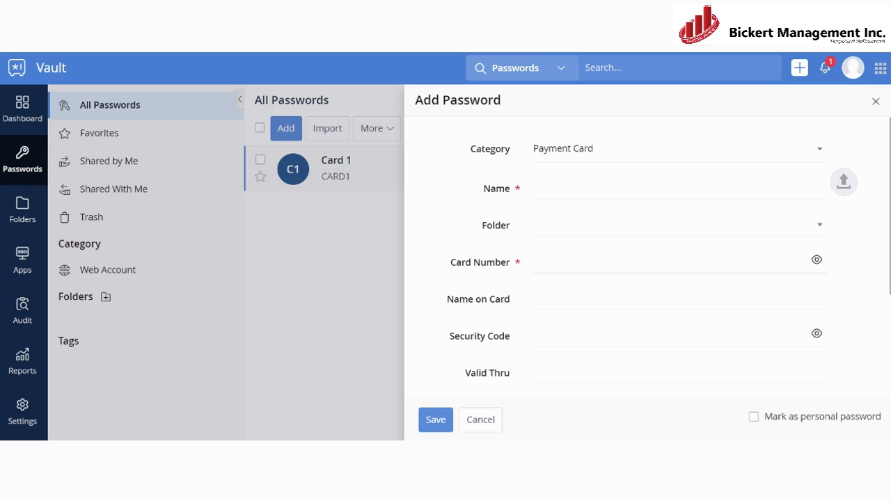
left_click(557, 299)
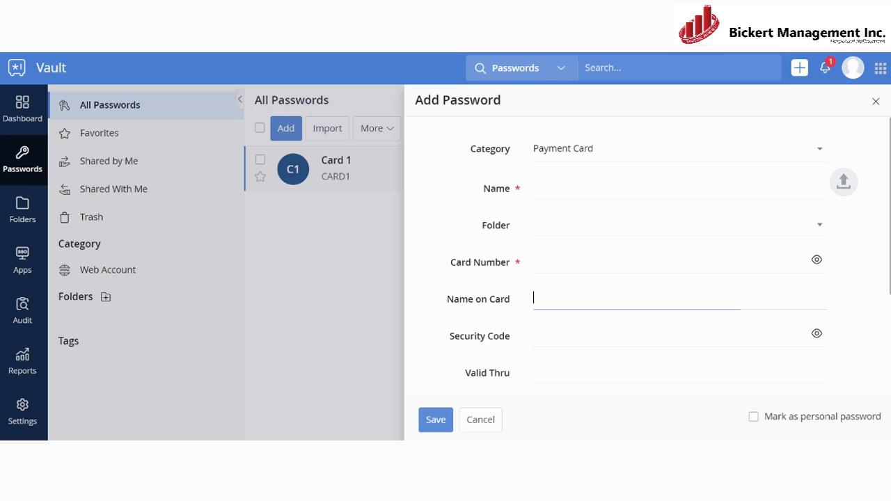
left_click(547, 337)
- Change the category to Windows and try its User Name and Password fields
left_click(592, 159)
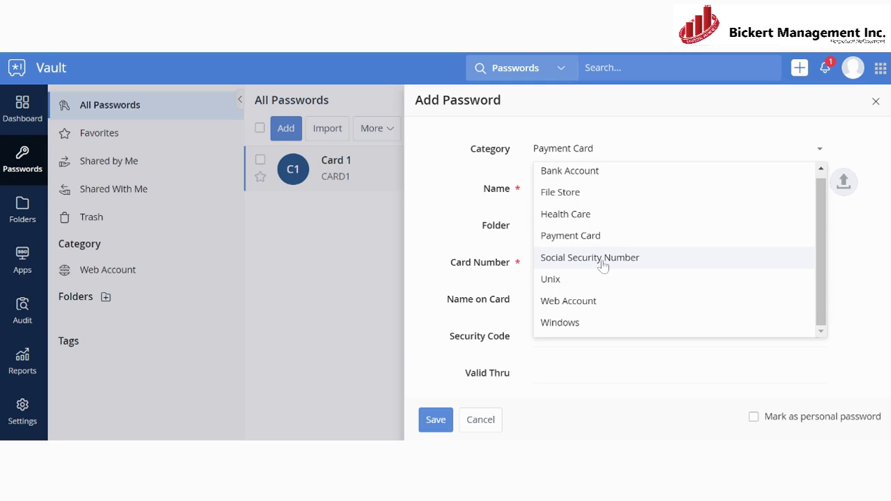
left_click(571, 324)
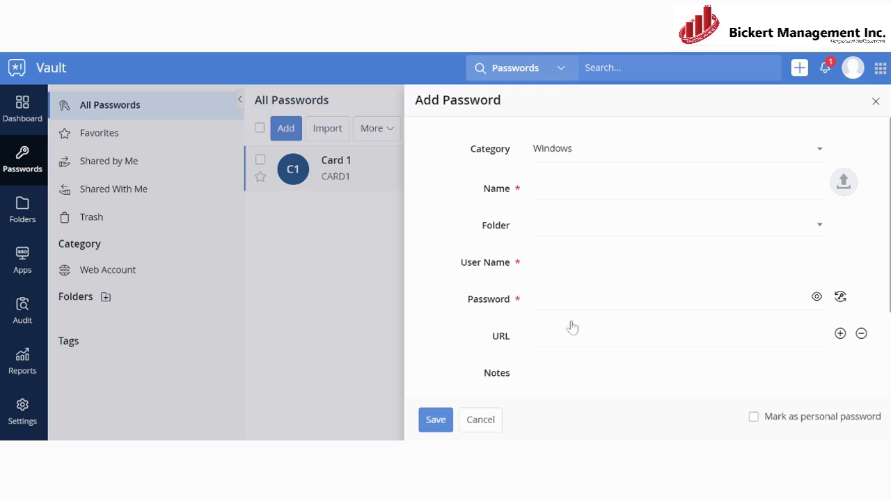
left_click(554, 268)
left_click(442, 266)
left_click(537, 298)
- Scroll down to Notes, view the Additional Fields types, then cancel the entry unsaved
scroll(456, 313, "down", 2)
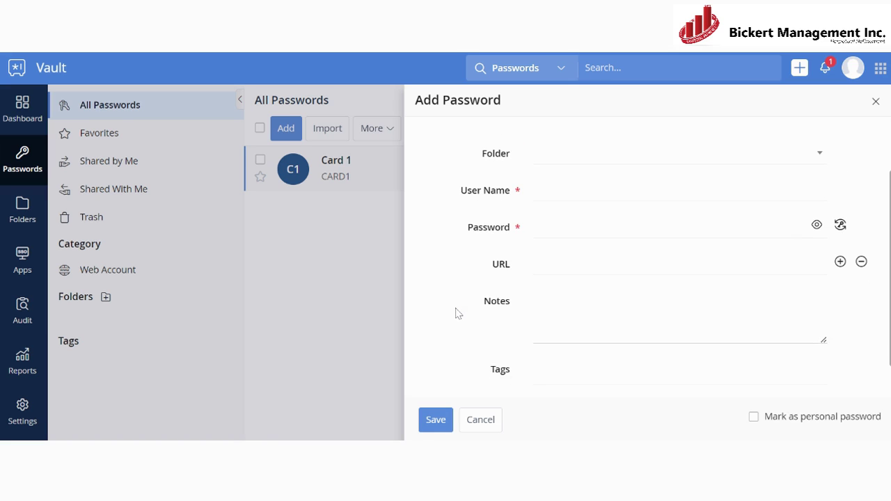
scroll(463, 304, "down", 1)
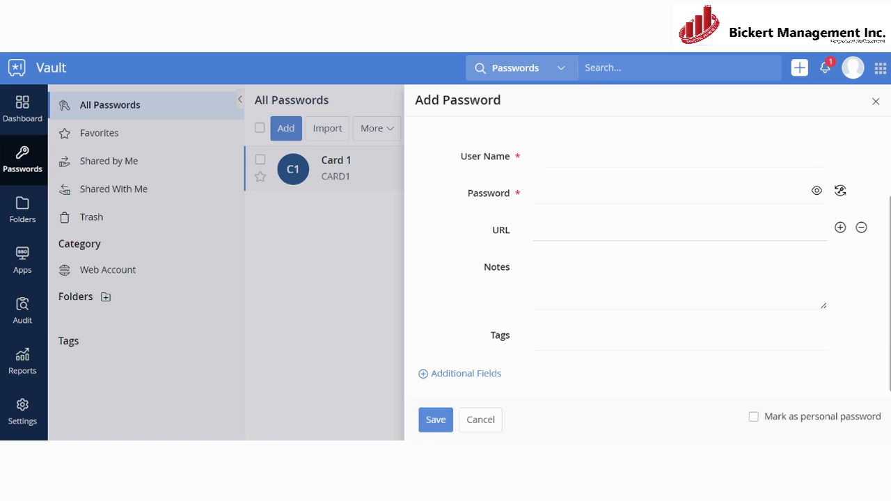
left_click(533, 268)
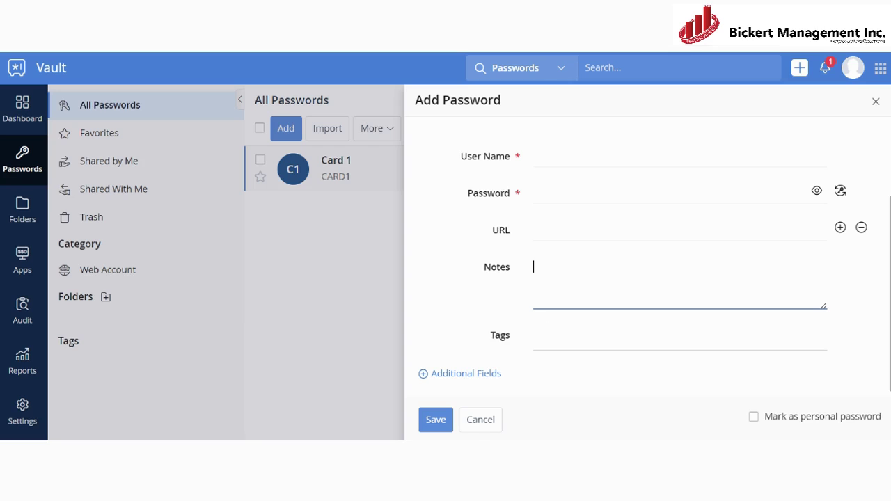
left_click(437, 378)
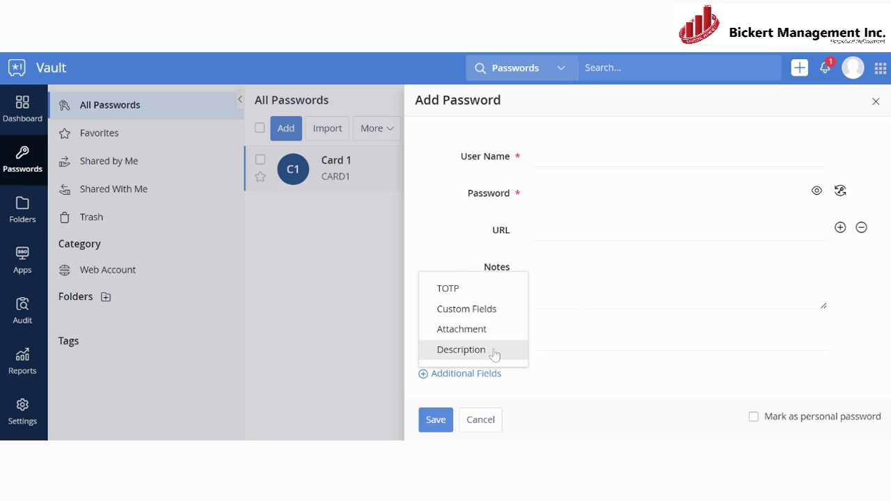
left_click(537, 387)
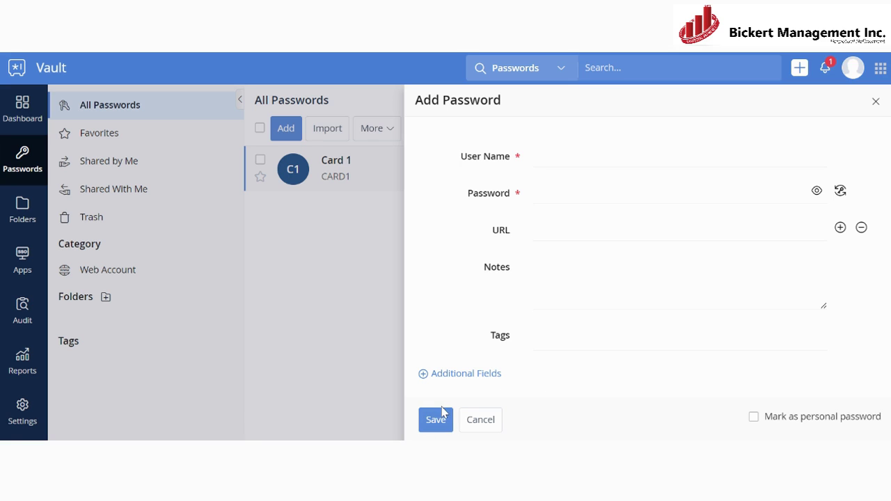
left_click(480, 420)
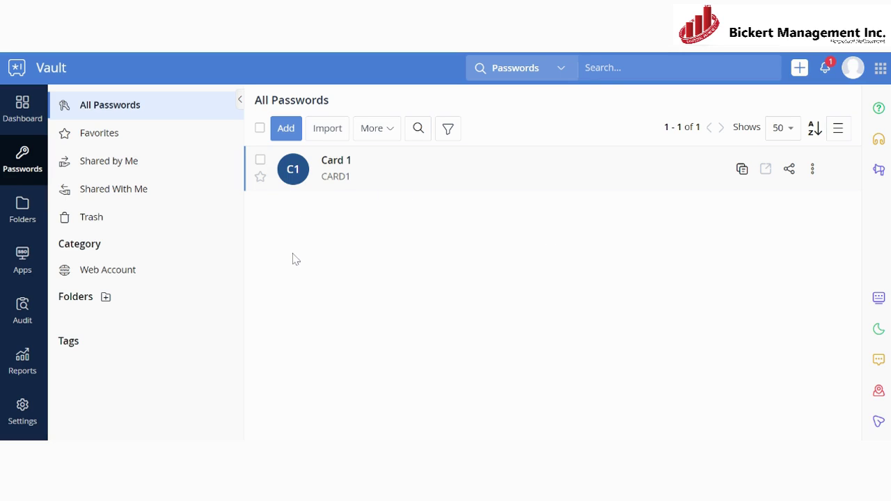
- Select Card 1 and show its More menu: Share Passwords, Add to Folder, Manage Tags, Move to Trash
left_click(260, 161)
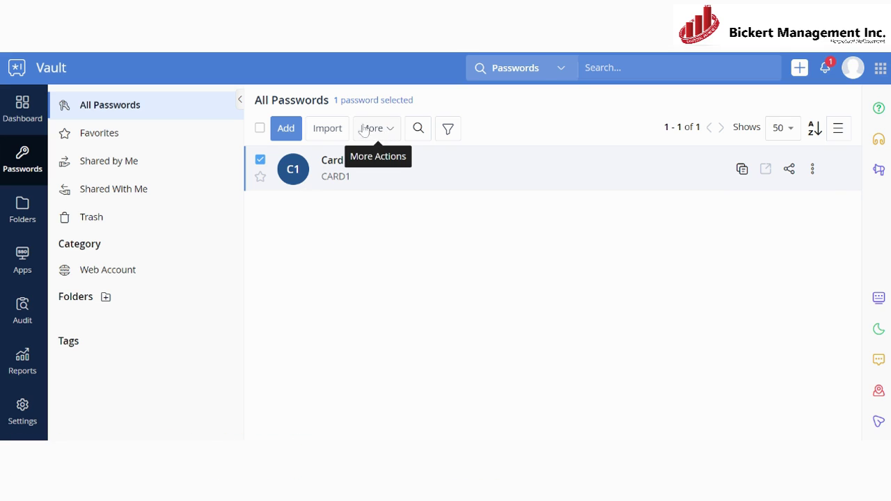
left_click(390, 135)
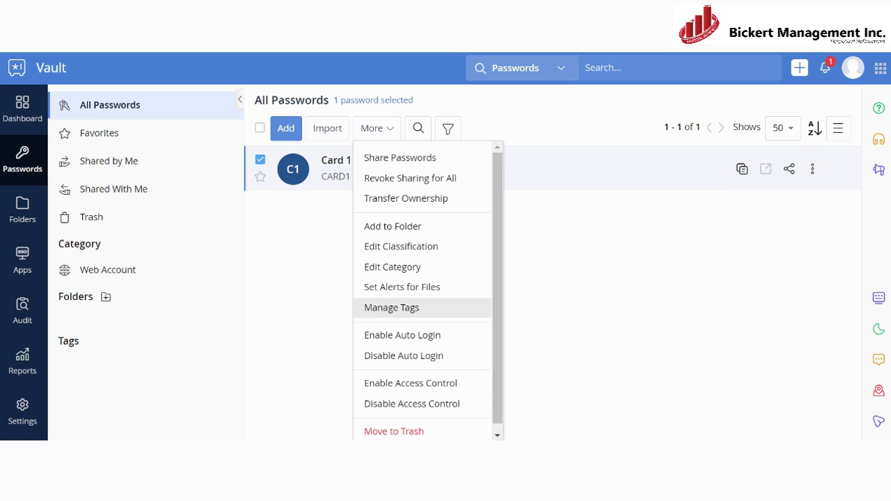
scroll(428, 291, "down", 1)
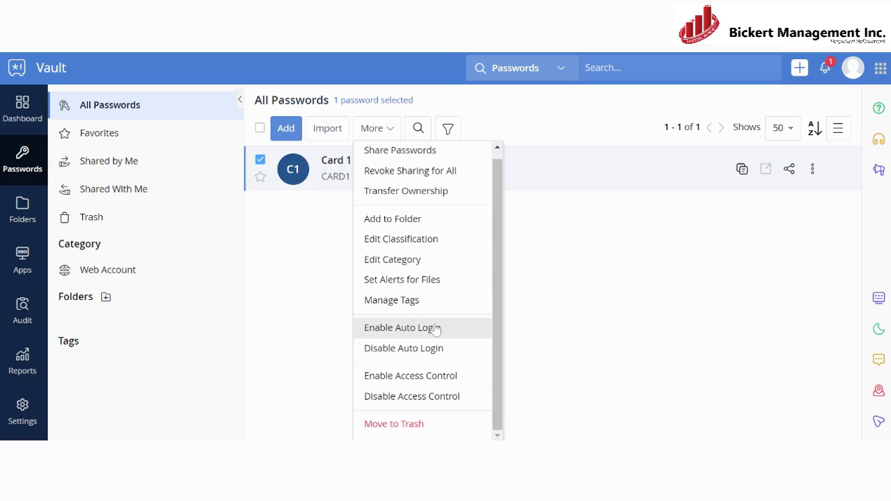
- Open Share Passwords for Card 1, toggle all users on and off, then view the empty User Groups tab
left_click(407, 152)
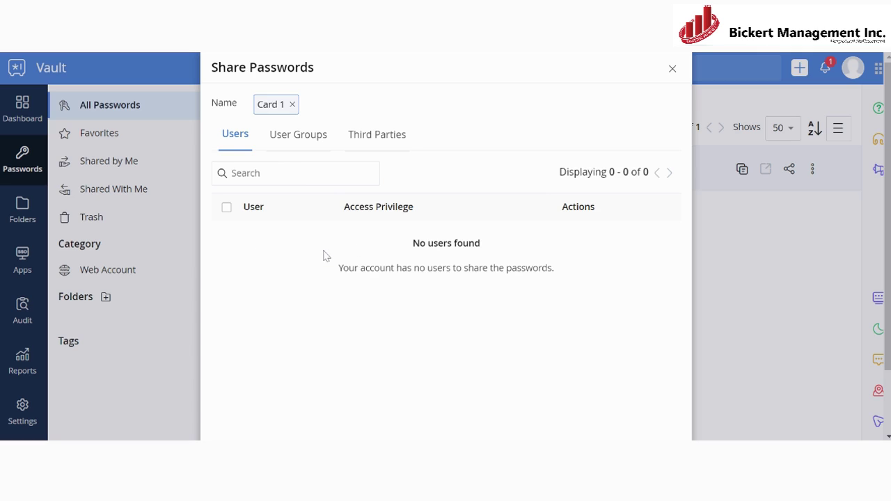
left_click(227, 208)
left_click(226, 209)
left_click(308, 142)
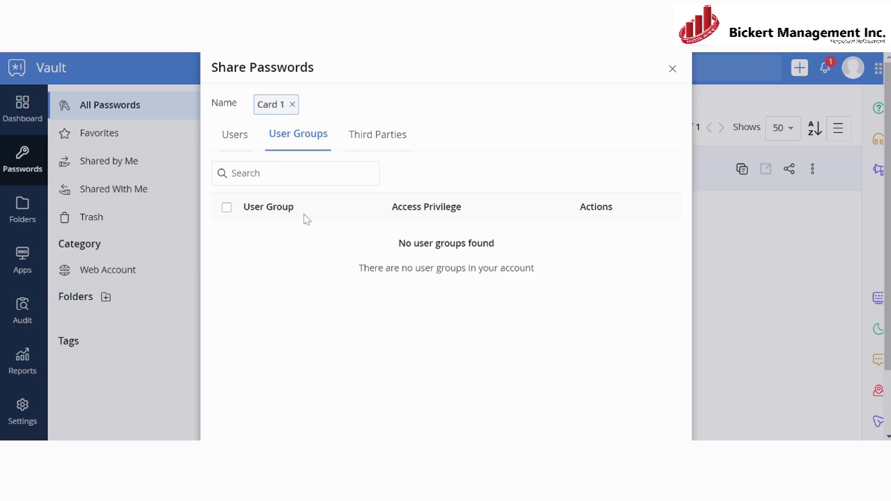
- Switch to the Third Parties tab and try its e-mail field
left_click(391, 137)
left_click(423, 177)
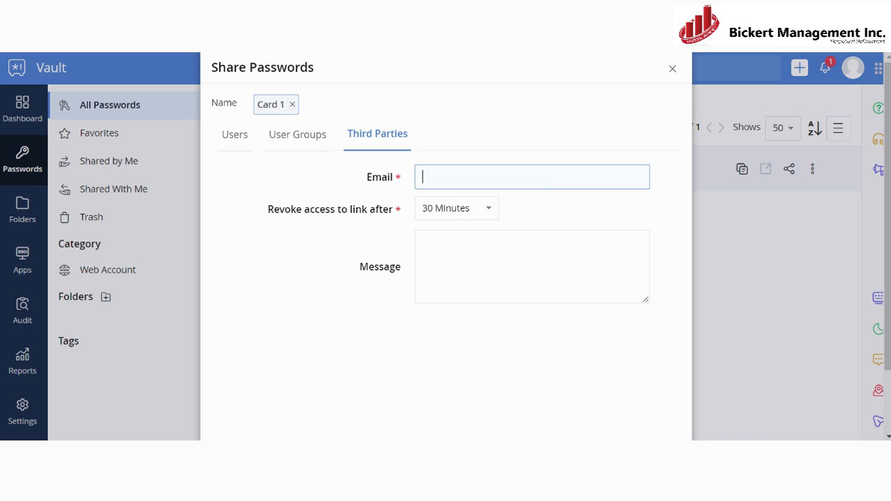
left_click(376, 186)
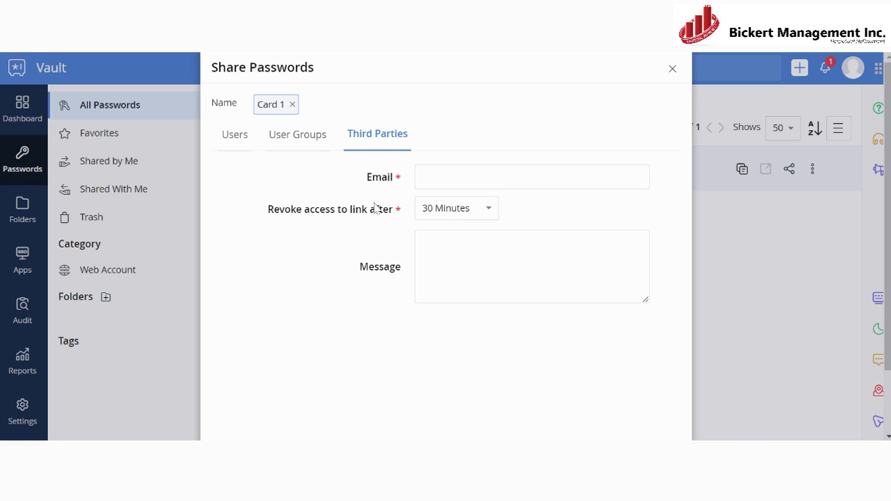
- Browse the link expiry durations keeping 30 Minutes, then return to the Users tab
left_click(492, 211)
scroll(469, 320, "down", 2)
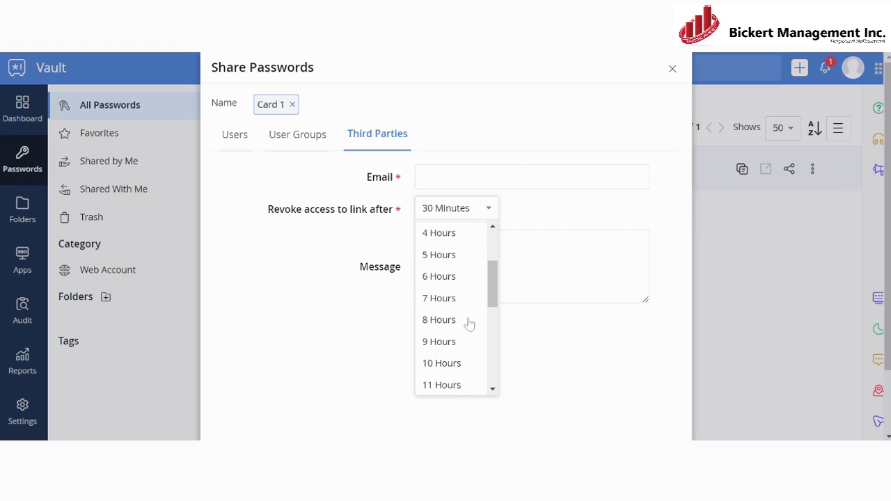
scroll(469, 324, "down", 4)
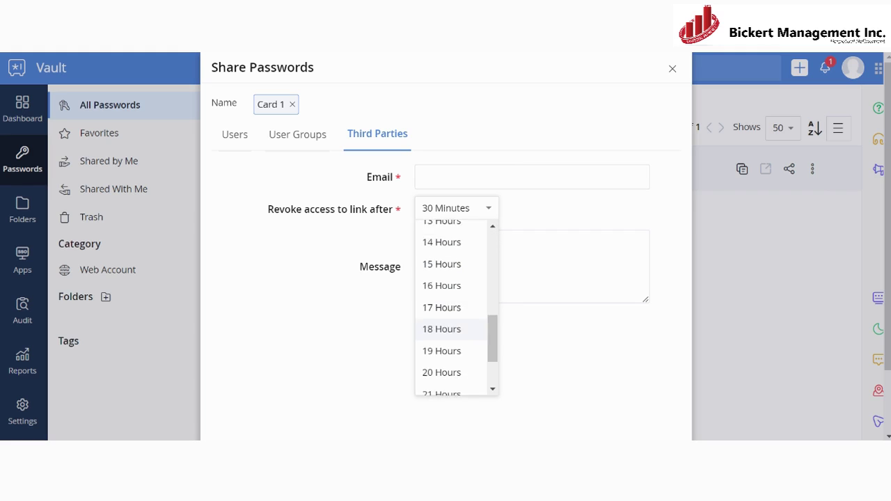
scroll(445, 320, "up", 1)
scroll(446, 320, "down", 3)
scroll(450, 310, "up", 7)
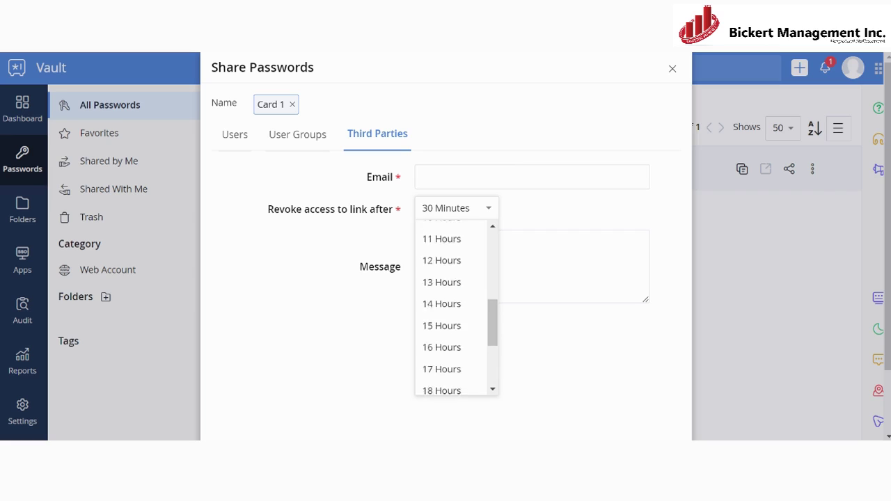
left_click(313, 249)
key("Tab")
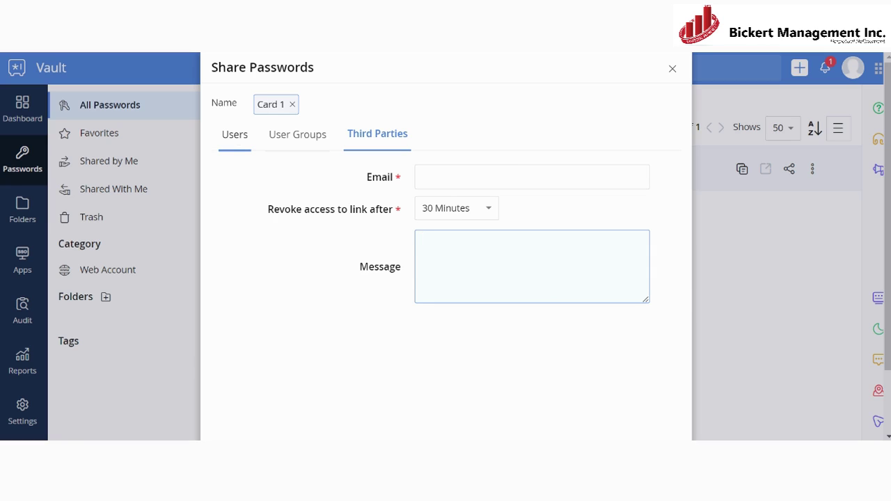
left_click(253, 137)
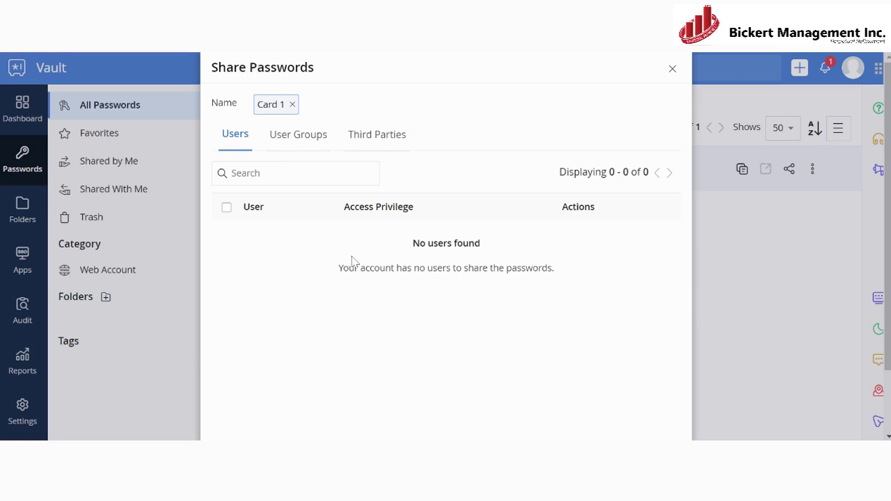